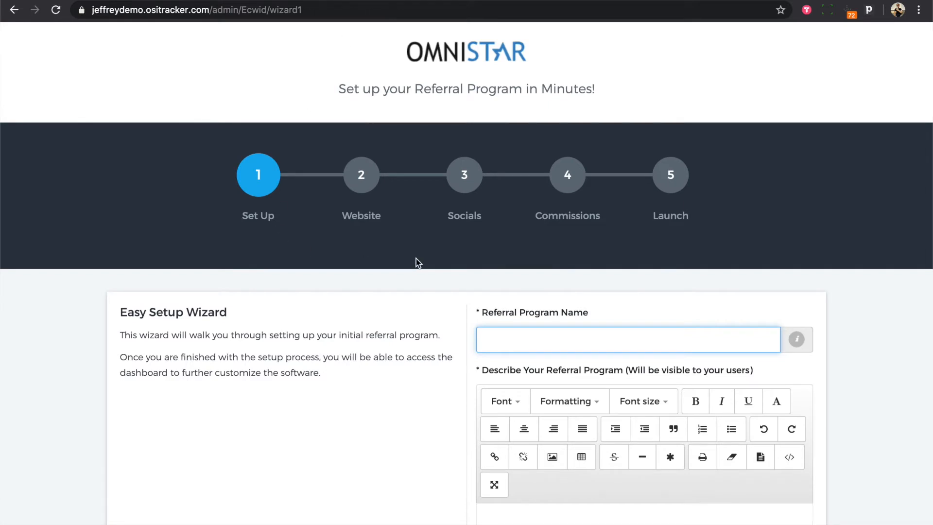
Name the referral program "Sample" in the Easy Setup Wizard.
{"action": "scroll", "coordinate": [416, 258], "scroll_direction": "down", "scroll_amount": 3}
{"action": "left_click", "coordinate": [573, 263]}
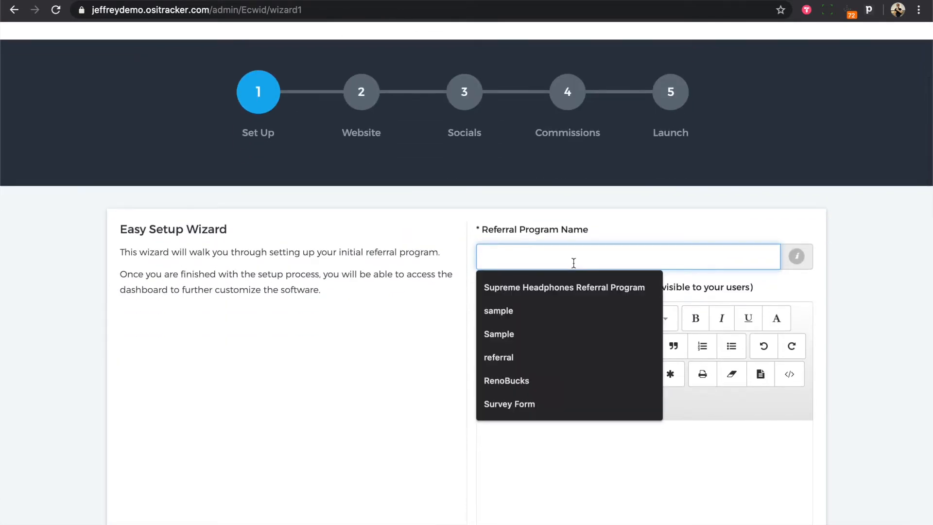
{"action": "left_click", "coordinate": [598, 229]}
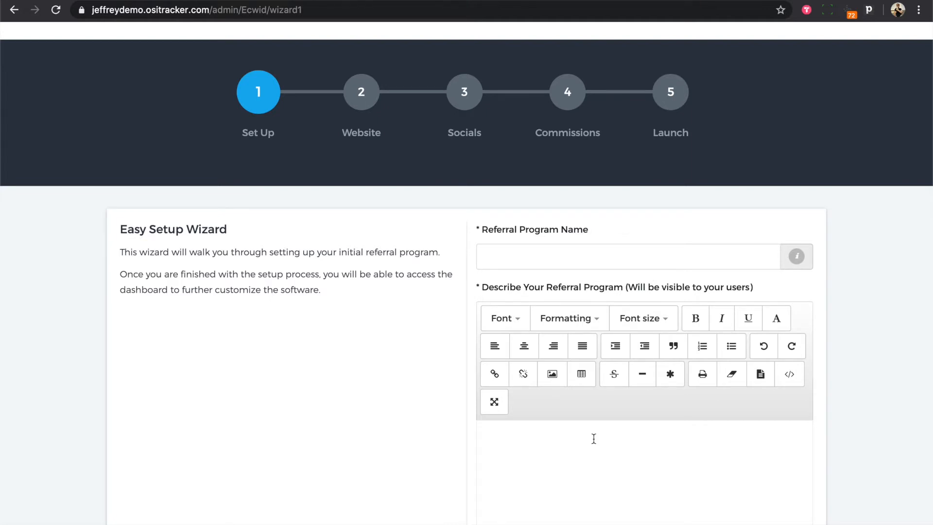
{"action": "left_click", "coordinate": [604, 256]}
{"action": "type", "text": "Sample"}
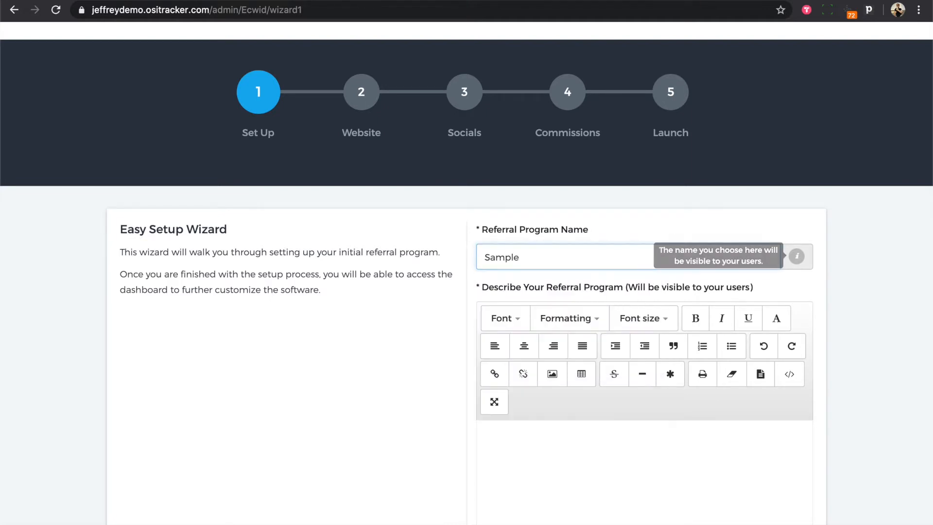
Describe the referral program as "Earn money" and continue to the Website stage.
{"action": "left_click", "coordinate": [577, 462]}
{"action": "type", "text": "Earn money"}
{"action": "scroll", "coordinate": [404, 289], "scroll_direction": "down", "scroll_amount": 5}
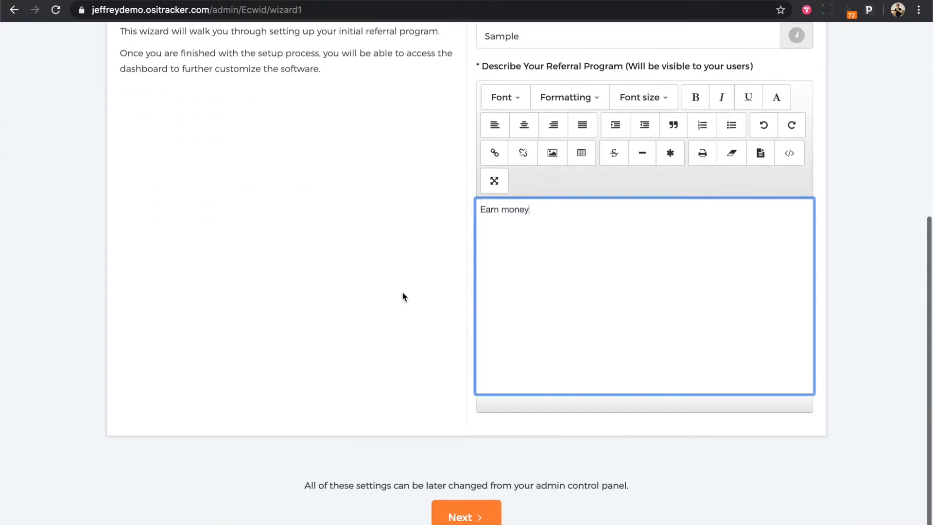
{"action": "left_click", "coordinate": [471, 508]}
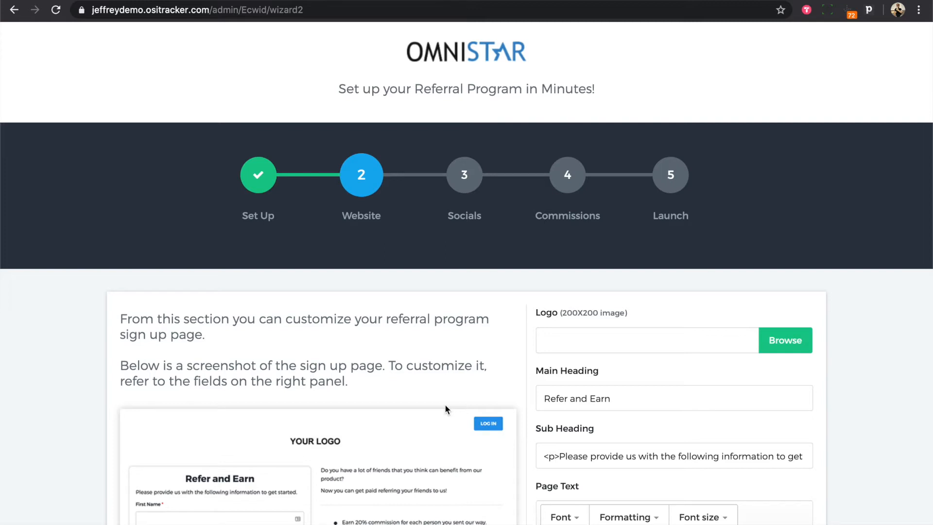
Review the sign-up page's logo, heading and text settings against the preview, and continue to the Socials stage.
{"action": "scroll", "coordinate": [445, 406], "scroll_direction": "down", "scroll_amount": 1}
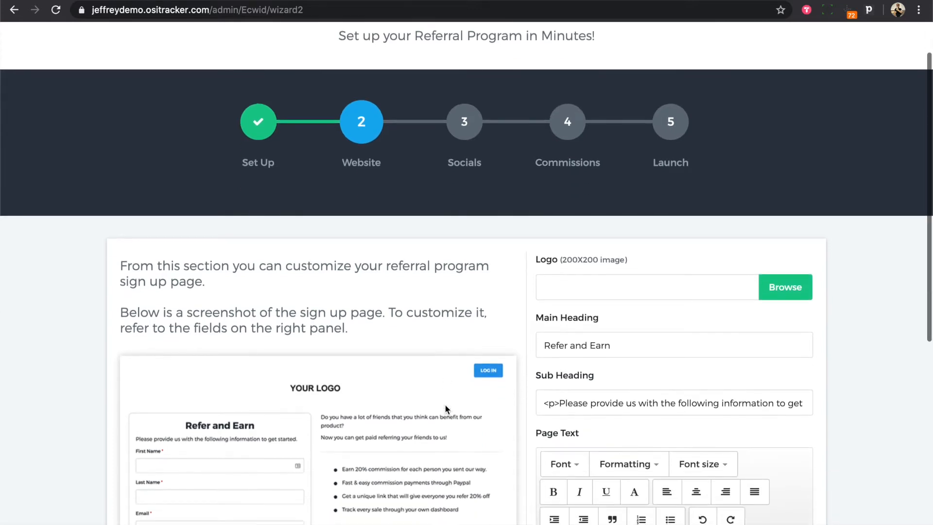
{"action": "scroll", "coordinate": [445, 404], "scroll_direction": "down", "scroll_amount": 1}
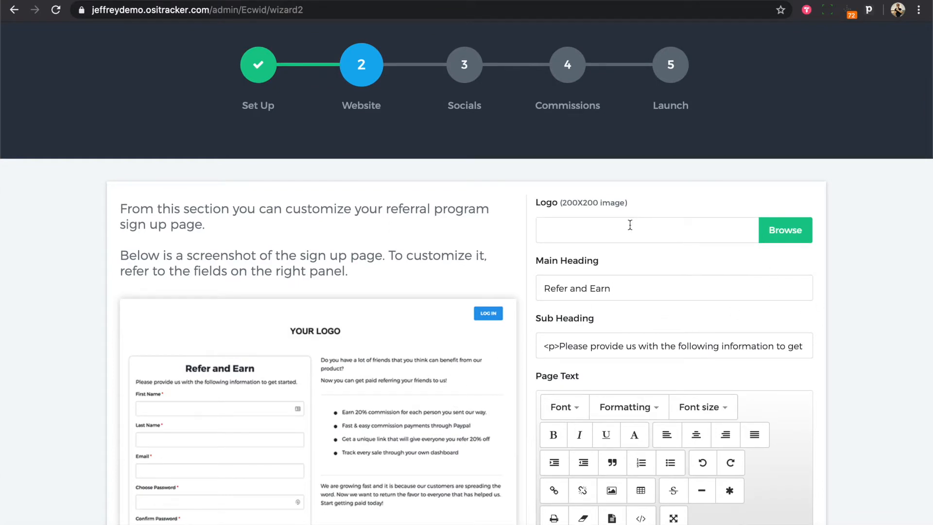
{"action": "scroll", "coordinate": [526, 258], "scroll_direction": "down", "scroll_amount": 1}
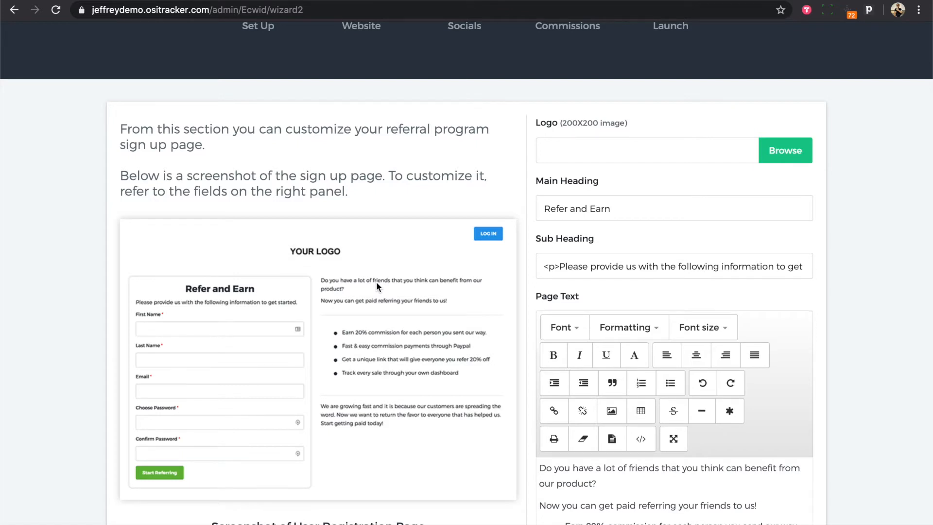
{"action": "scroll", "coordinate": [712, 264], "scroll_direction": "down", "scroll_amount": 1}
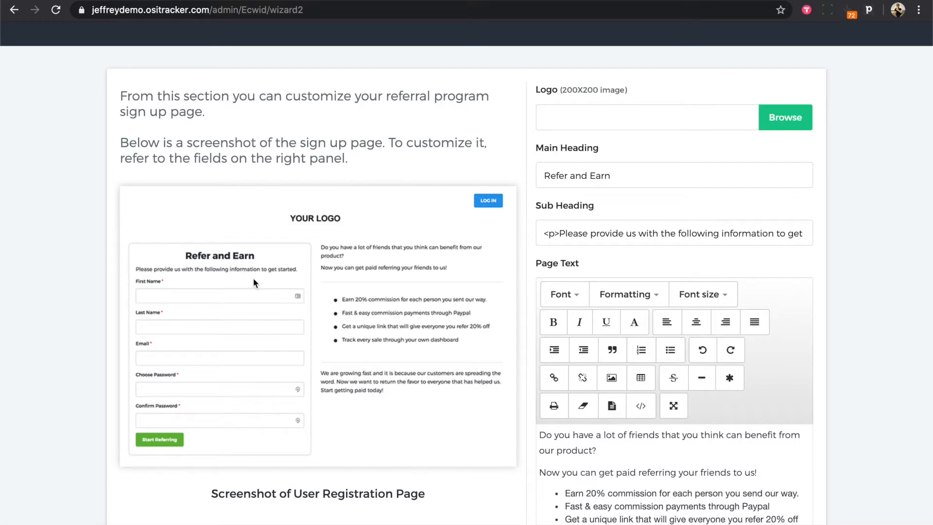
{"action": "scroll", "coordinate": [253, 283], "scroll_direction": "down", "scroll_amount": 1}
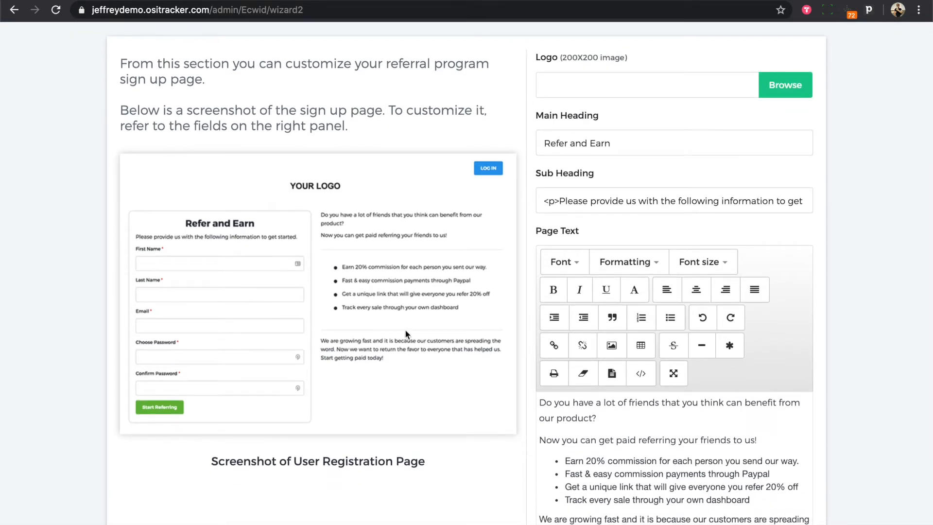
{"action": "scroll", "coordinate": [683, 453], "scroll_direction": "down", "scroll_amount": 4}
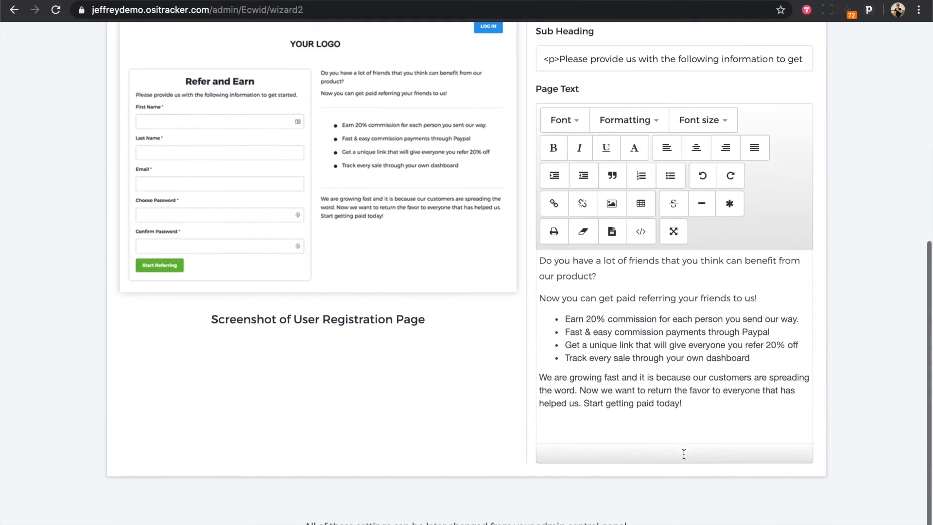
{"action": "scroll", "coordinate": [684, 453], "scroll_direction": "up", "scroll_amount": 2}
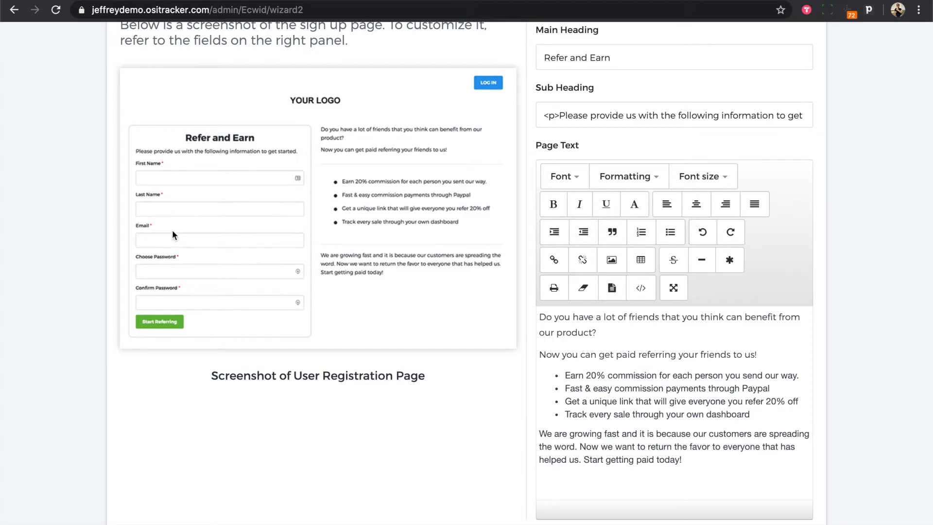
{"action": "scroll", "coordinate": [172, 231], "scroll_direction": "up", "scroll_amount": 3}
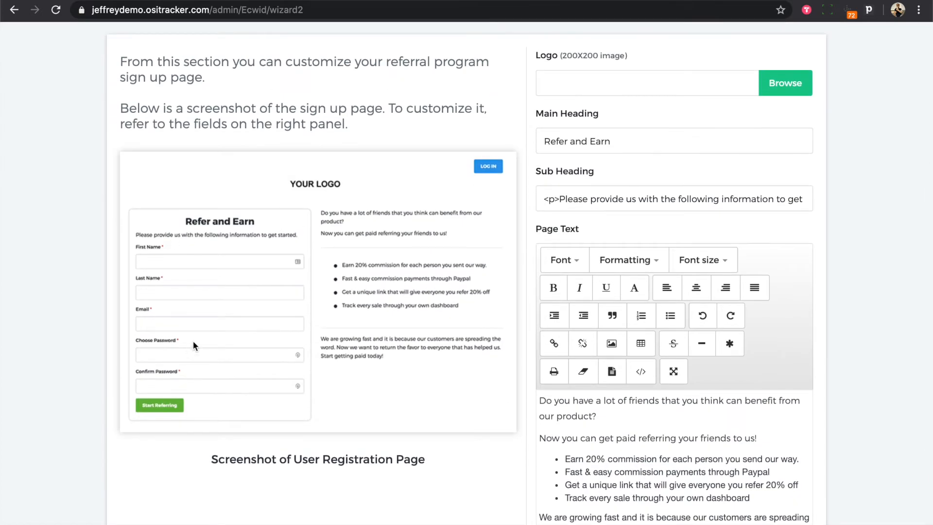
{"action": "scroll", "coordinate": [243, 355], "scroll_direction": "down", "scroll_amount": 4}
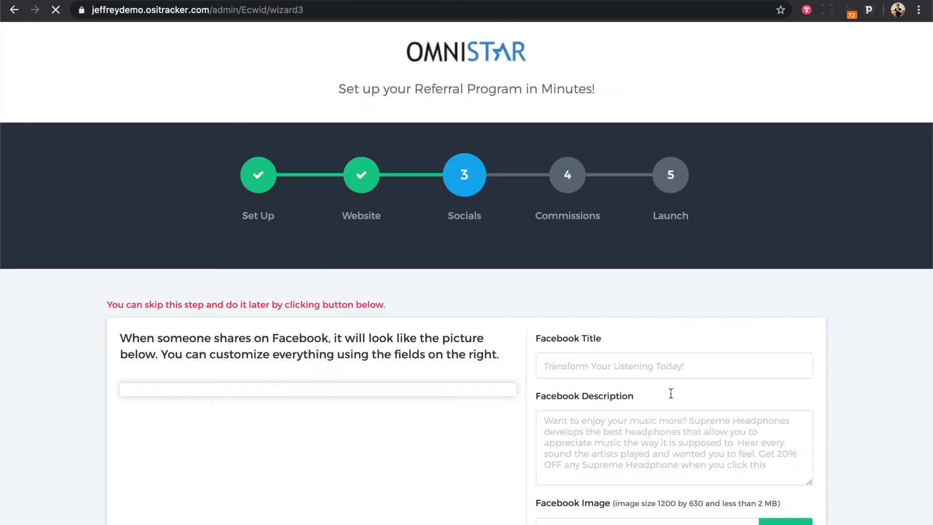
Examine the title, description and image settings and share previews for Facebook, Twitter and LinkedIn.
{"action": "scroll", "coordinate": [671, 394], "scroll_direction": "down", "scroll_amount": 3}
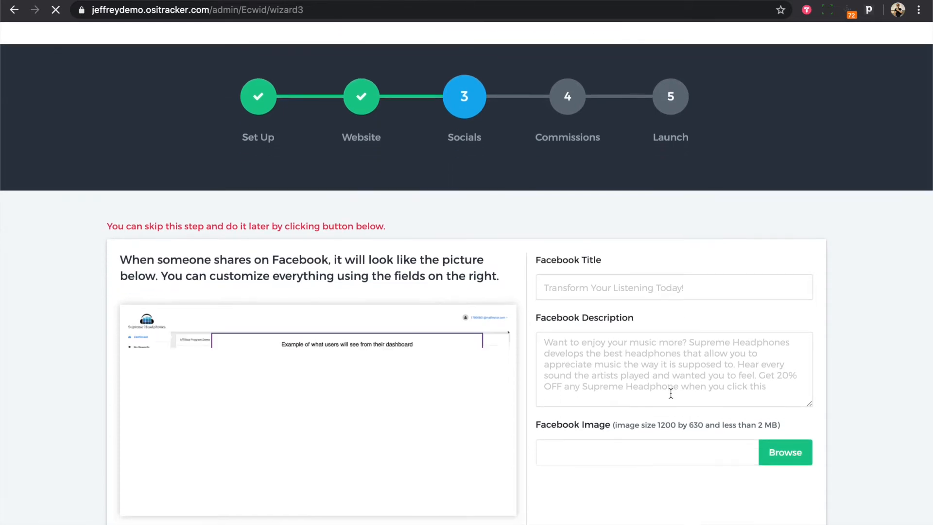
{"action": "scroll", "coordinate": [671, 394], "scroll_direction": "down", "scroll_amount": 1}
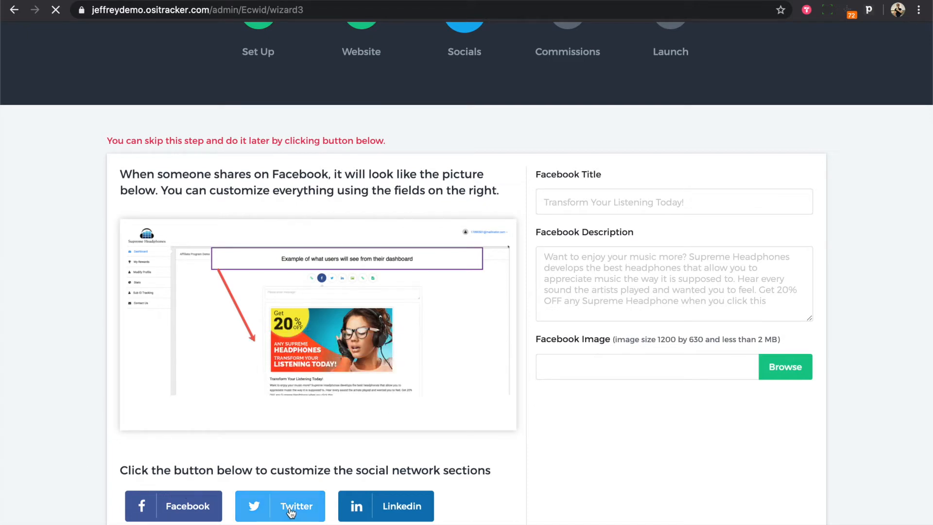
{"action": "left_click", "coordinate": [259, 508]}
{"action": "left_click", "coordinate": [396, 504]}
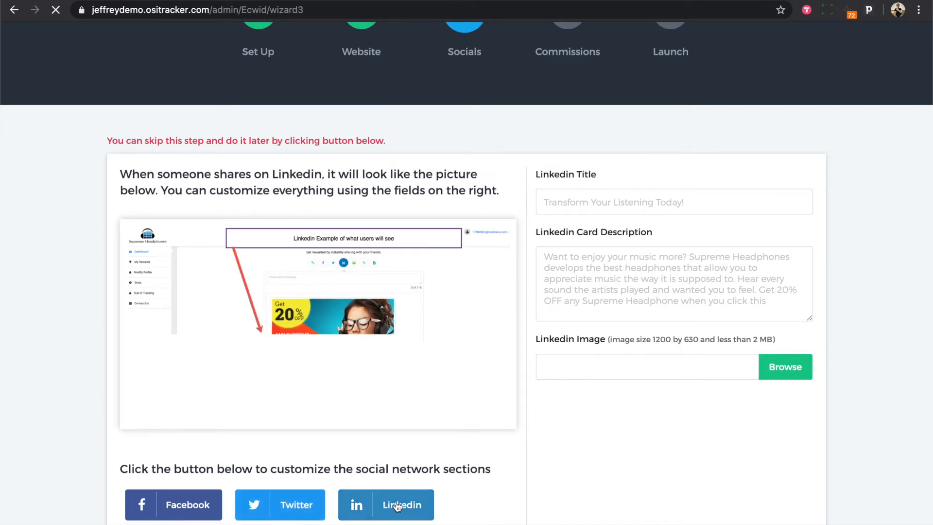
{"action": "left_click", "coordinate": [220, 507]}
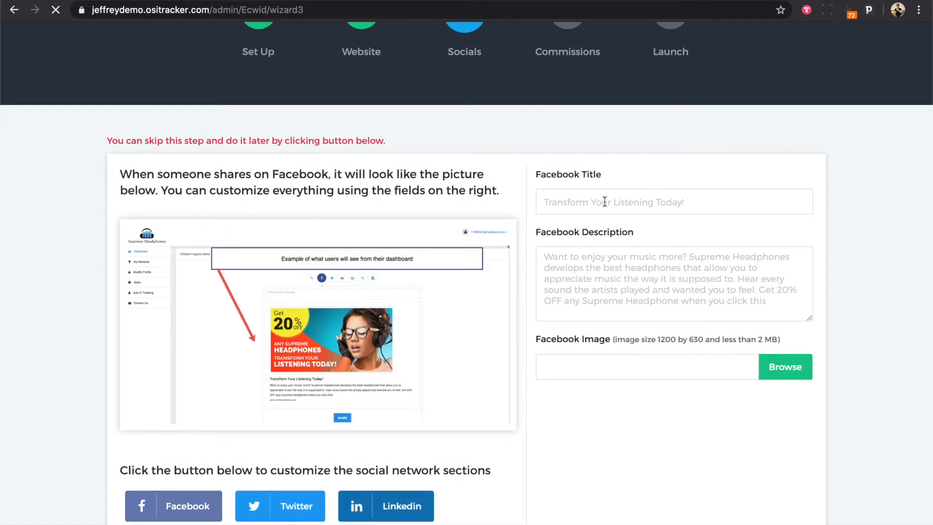
{"action": "left_click", "coordinate": [319, 498]}
{"action": "left_click", "coordinate": [396, 505]}
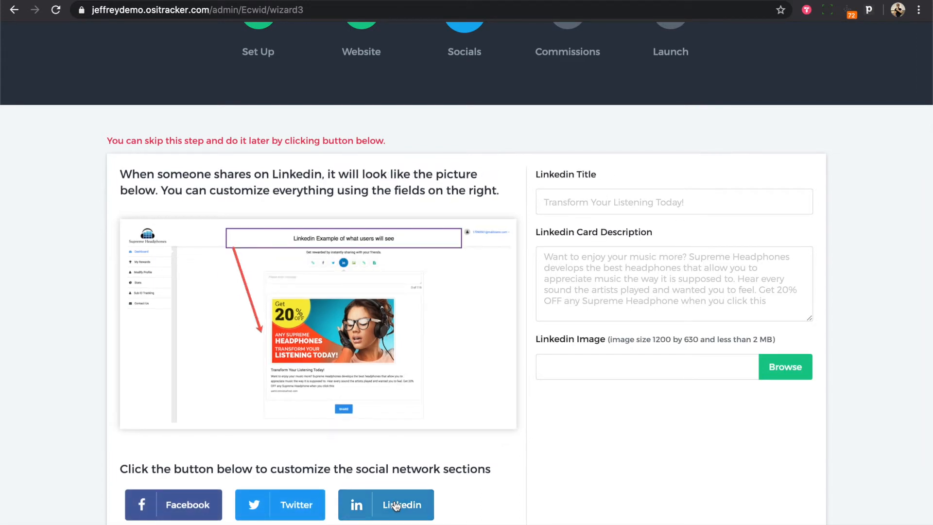
{"action": "left_click", "coordinate": [199, 503]}
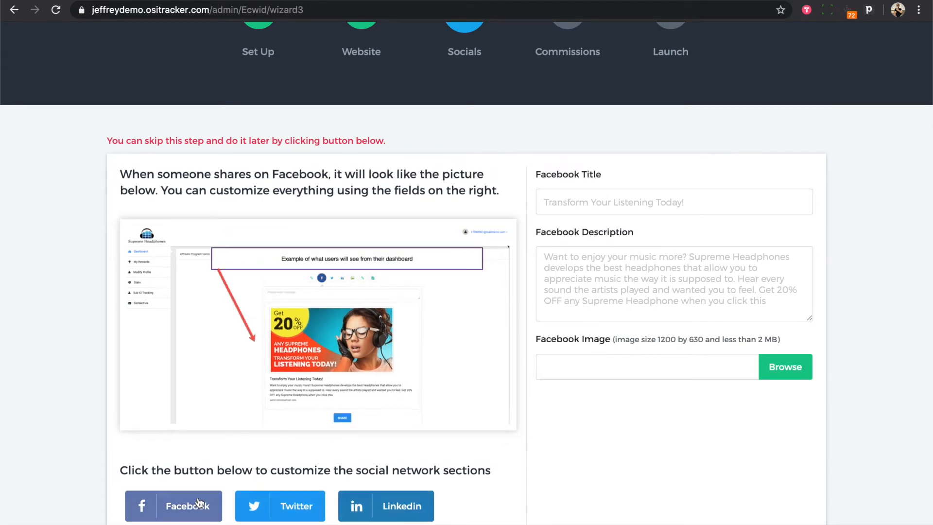
{"action": "left_click", "coordinate": [303, 505]}
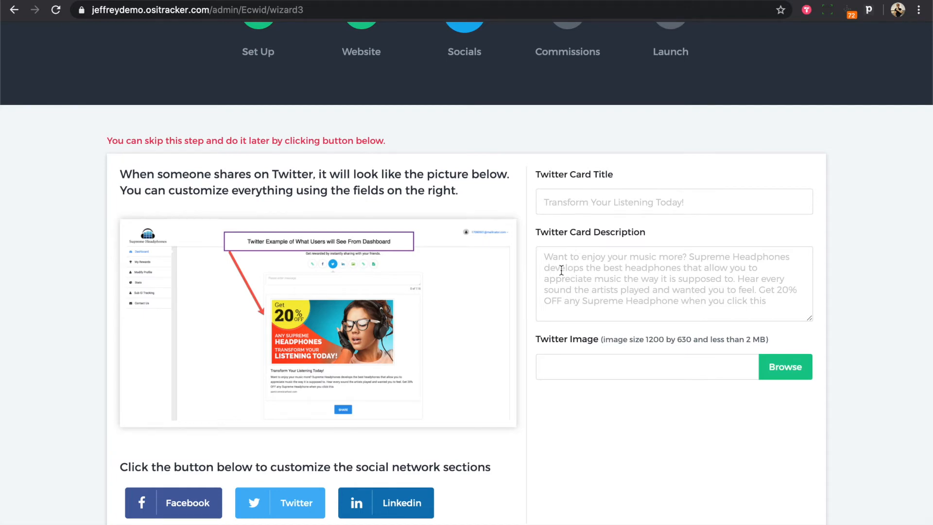
Continue from the social sharing settings to the Commissions stage.
{"action": "scroll", "coordinate": [561, 270], "scroll_direction": "down", "scroll_amount": 3}
{"action": "left_click", "coordinate": [480, 507]}
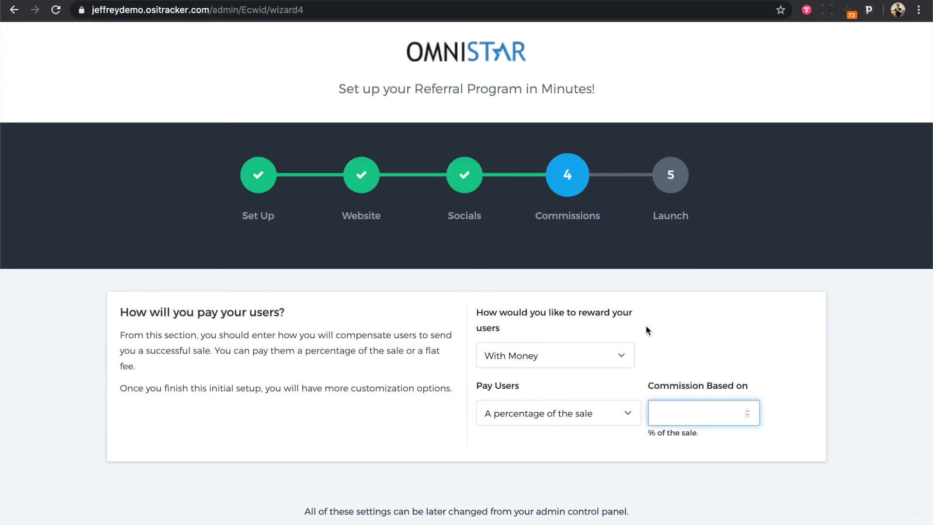
{"action": "scroll", "coordinate": [488, 308], "scroll_direction": "down", "scroll_amount": 1}
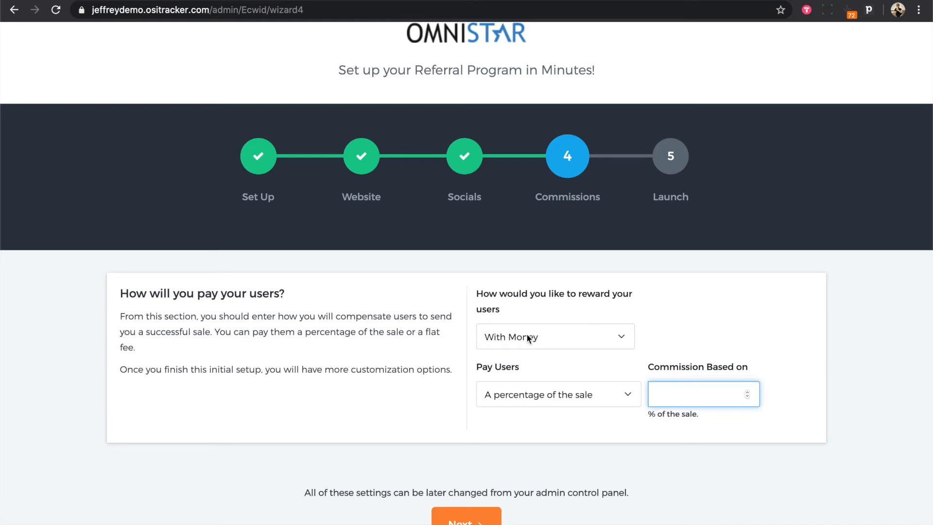
{"action": "scroll", "coordinate": [653, 334], "scroll_direction": "down", "scroll_amount": 1}
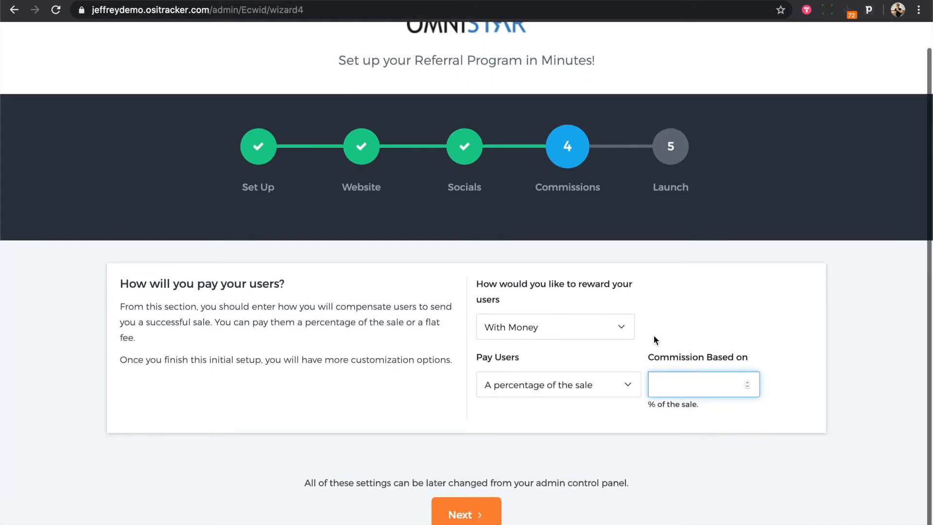
Try rewarding users with Something That Is Not Money, and restore the With Money option.
{"action": "left_click", "coordinate": [573, 329]}
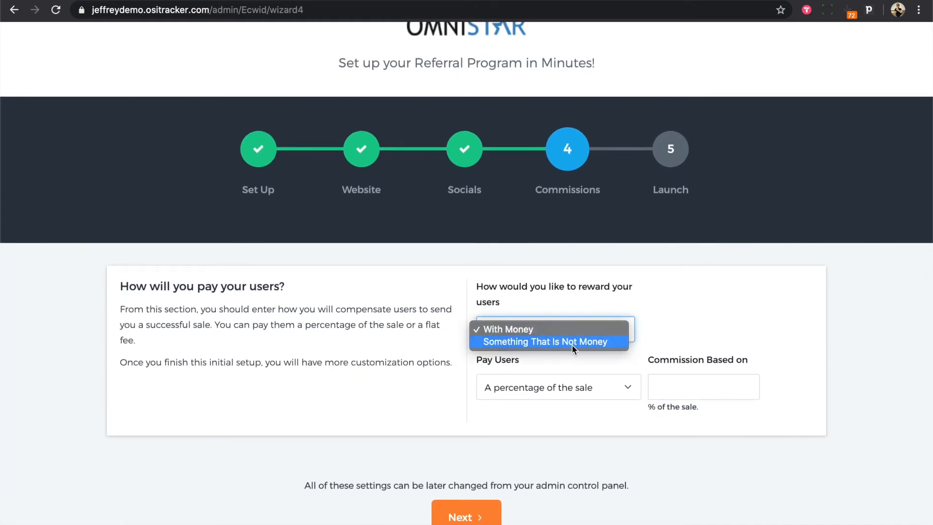
{"action": "left_click", "coordinate": [573, 342]}
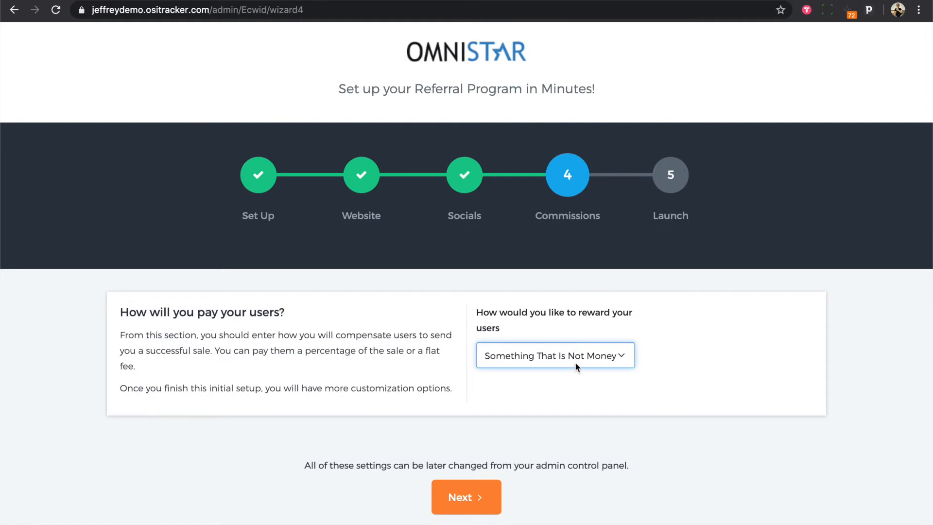
{"action": "left_click", "coordinate": [578, 360]}
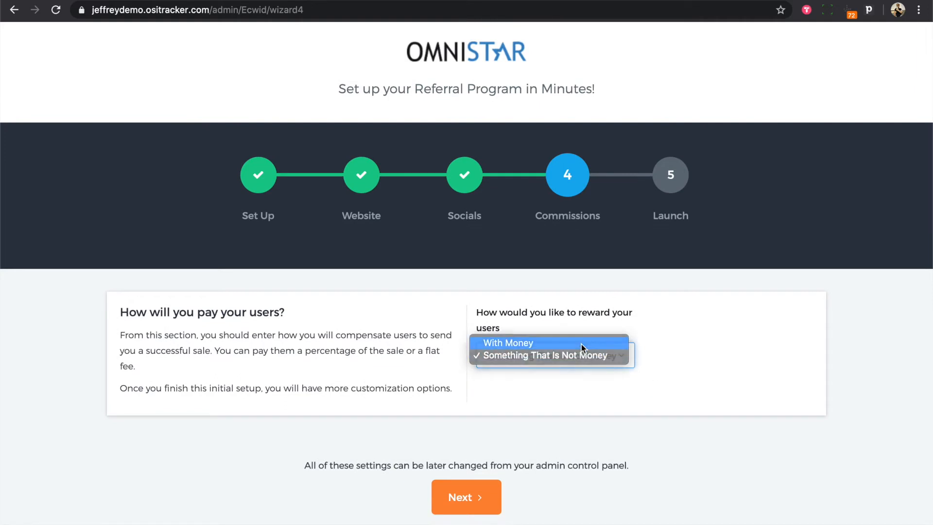
{"action": "left_click", "coordinate": [582, 344]}
{"action": "scroll", "coordinate": [607, 336], "scroll_direction": "down", "scroll_amount": 1}
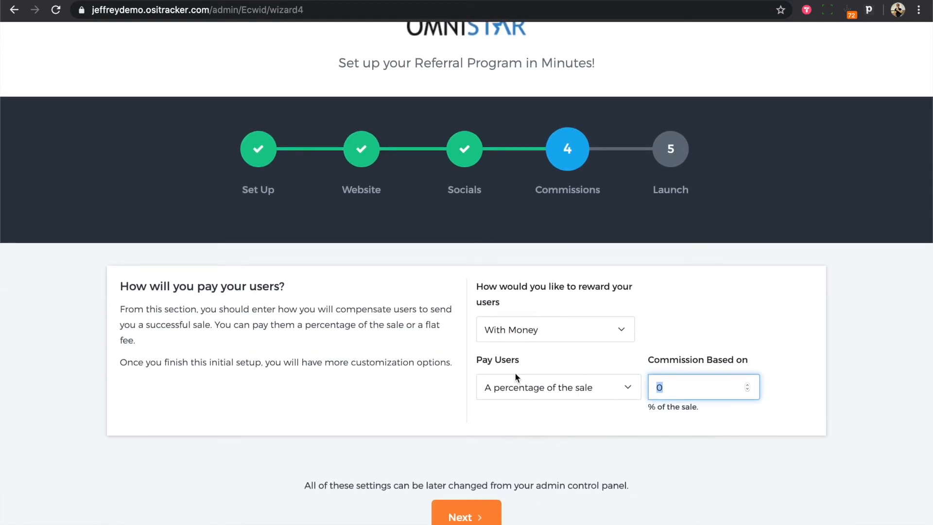
Pay users a flat fee commission of $5 and continue to the Launch stage.
{"action": "left_click", "coordinate": [555, 391]}
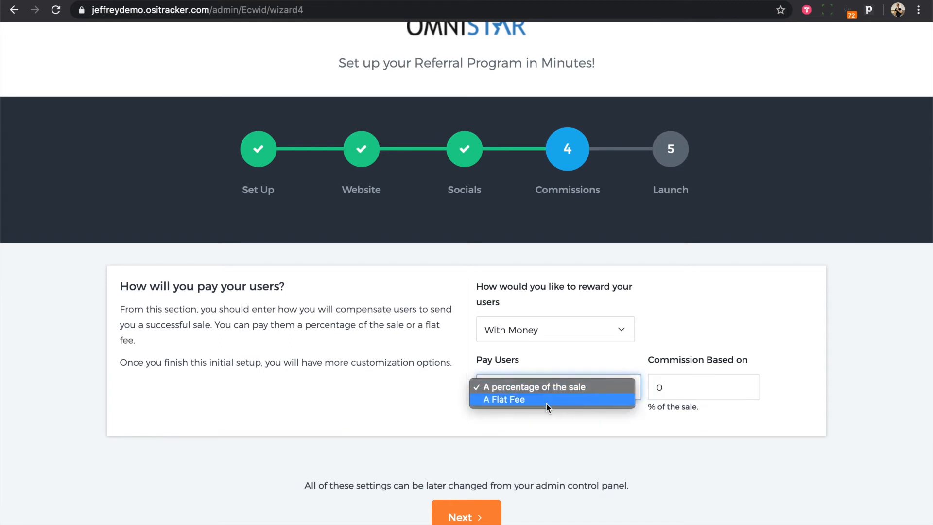
{"action": "left_click", "coordinate": [546, 400]}
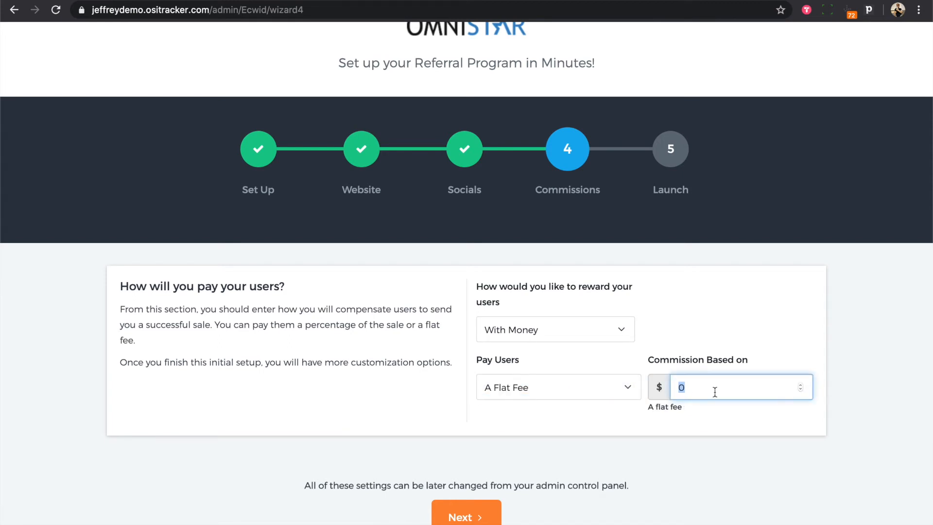
{"action": "type", "text": "5"}
{"action": "left_click", "coordinate": [478, 519]}
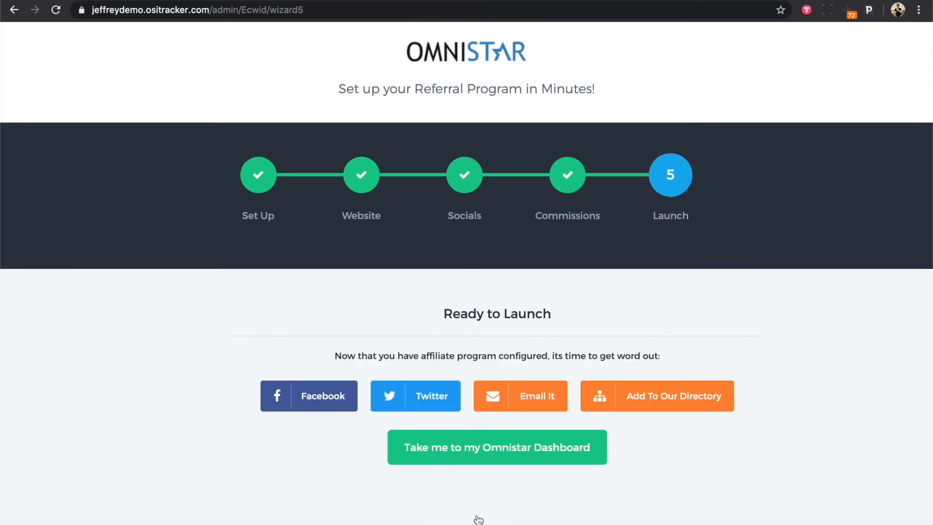
Leave the wizard for the Omnistar dashboard and copy the affiliate sign-up page link from its configuration page.
{"action": "left_click", "coordinate": [492, 458]}
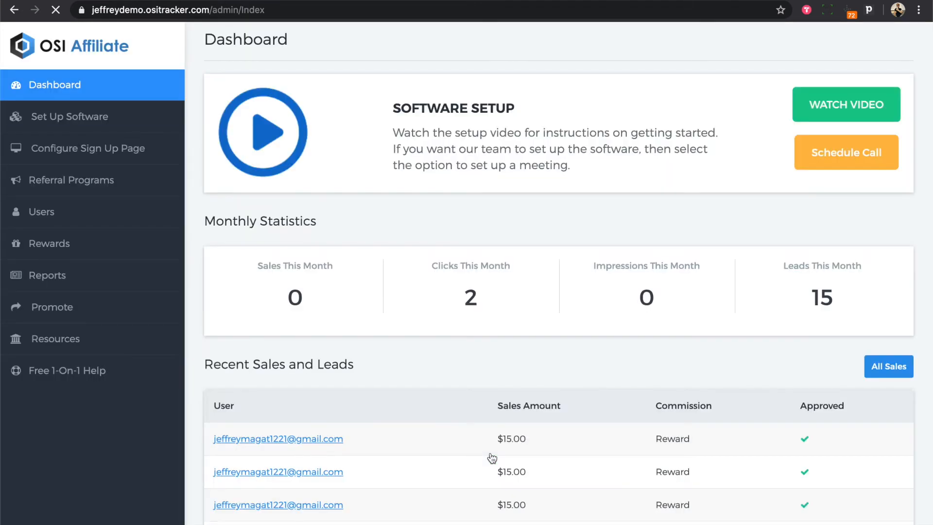
{"action": "left_click", "coordinate": [117, 159]}
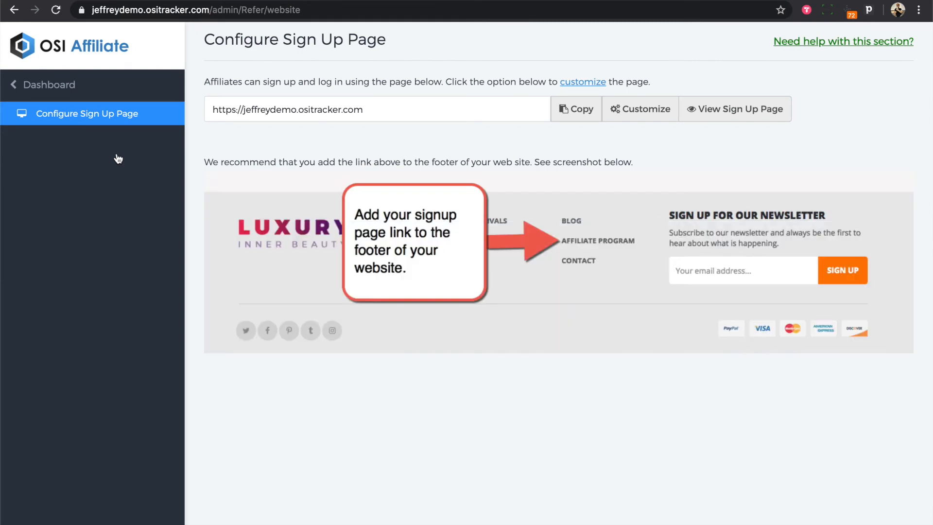
{"action": "left_click", "coordinate": [575, 115]}
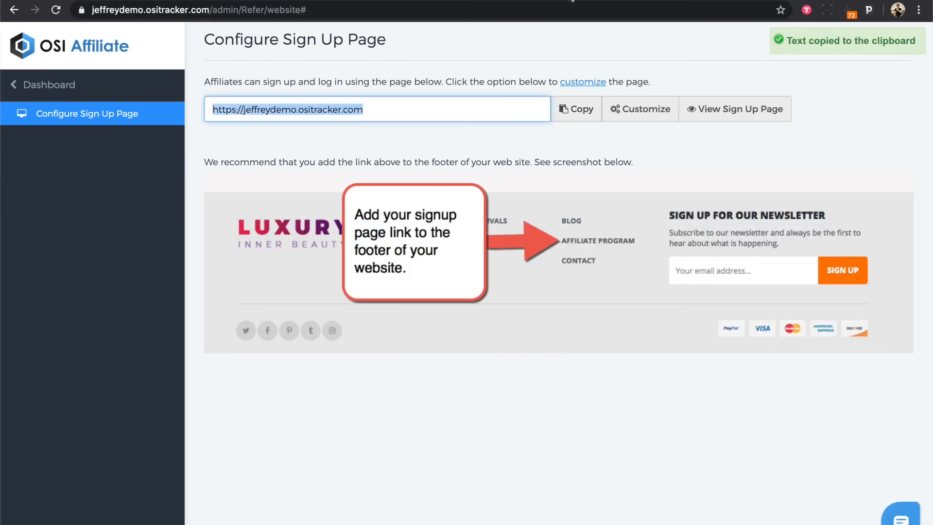
Switch to the Ecwid store admin and open the catalog's Categories page.
{"action": "left_click", "coordinate": [571, 1]}
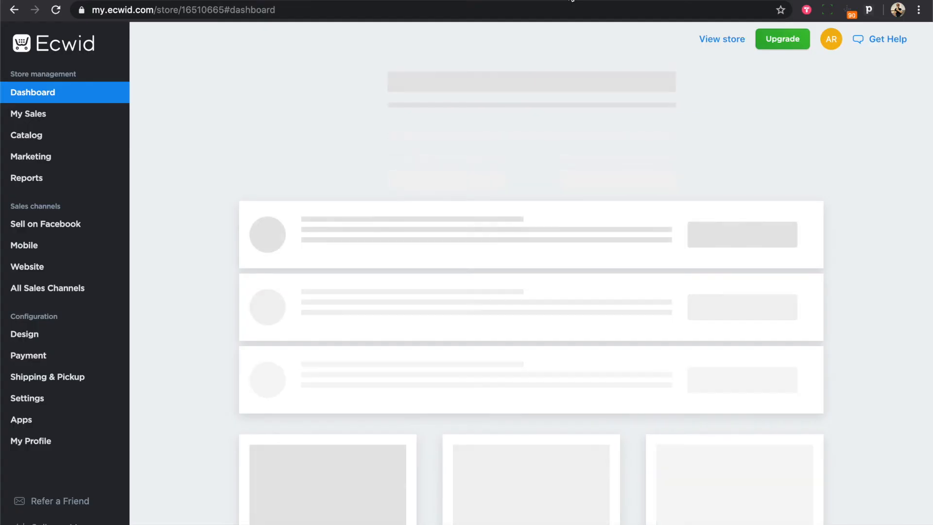
{"action": "mouse_move", "coordinate": [48, 139]}
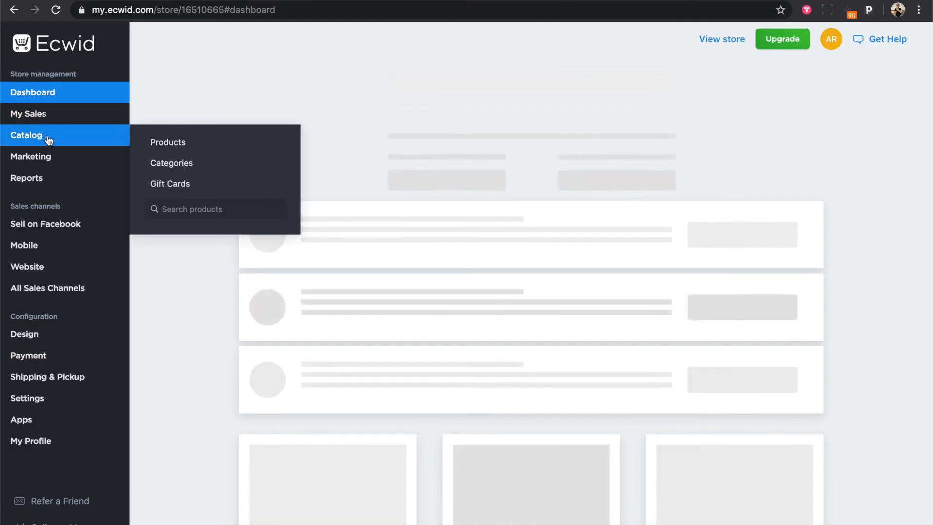
{"action": "left_click", "coordinate": [48, 139]}
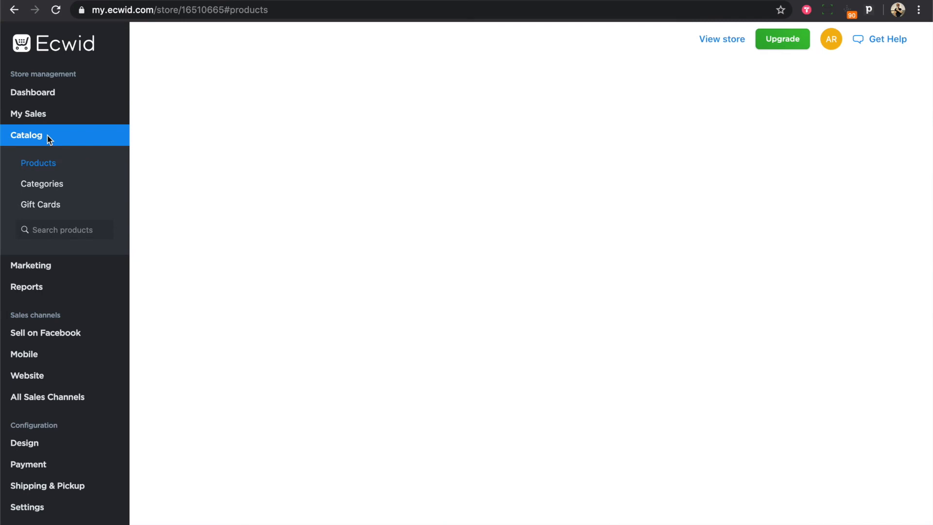
{"action": "left_click", "coordinate": [43, 189]}
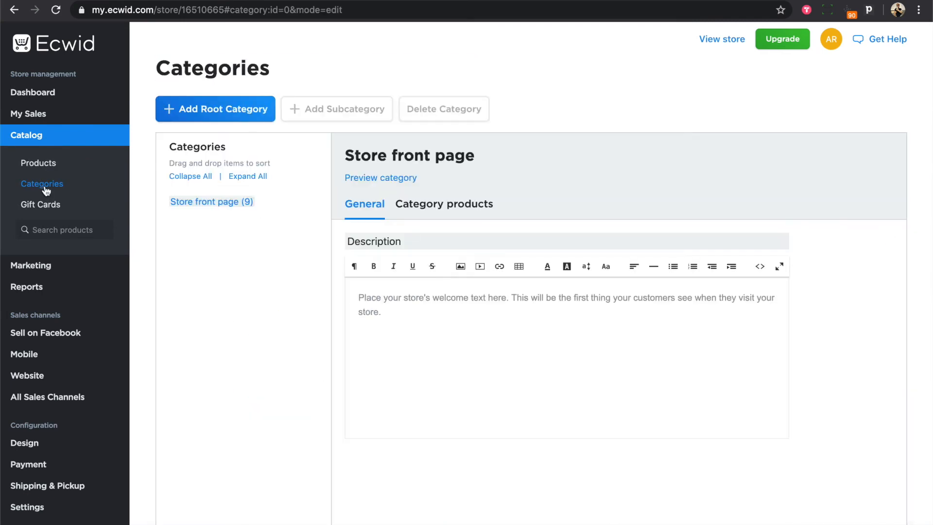
Enter "Affiliate Link" as the description text of the Store front page category.
{"action": "left_click", "coordinate": [388, 303]}
{"action": "type", "text": "Affli"}
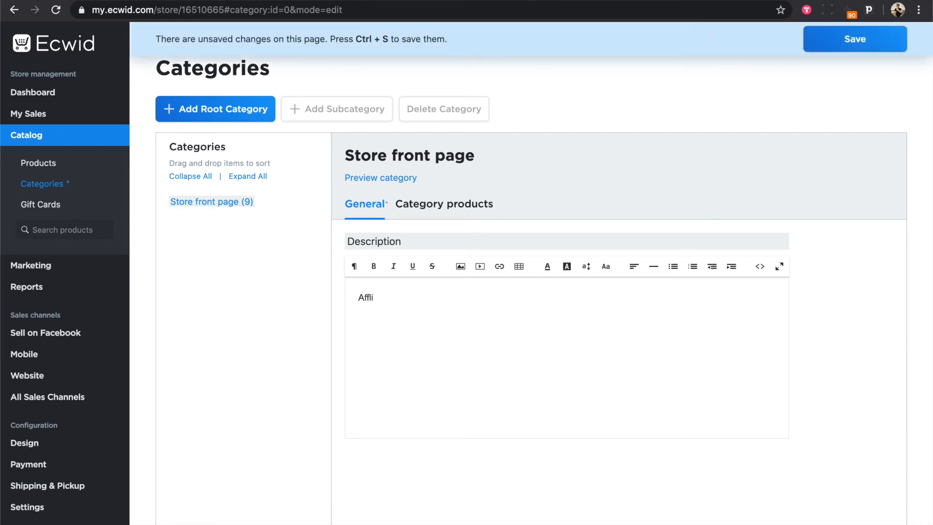
{"action": "key", "text": "BackSpace"}
{"action": "key", "text": "BackSpace"}
{"action": "type", "text": "iliate Link"}
{"action": "right_click", "coordinate": [365, 298]}
{"action": "left_click", "coordinate": [436, 304]}
Link the Affiliate Link text to the copied sign-up page URL, opening in a new tab, and save the category.
{"action": "key", "text": "super+a"}
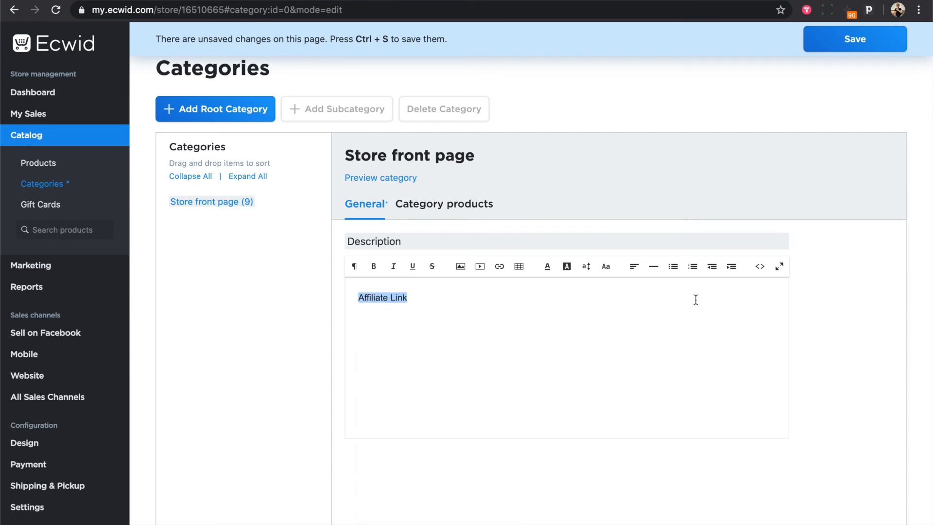
{"action": "left_click", "coordinate": [499, 266]}
{"action": "left_click", "coordinate": [514, 295]}
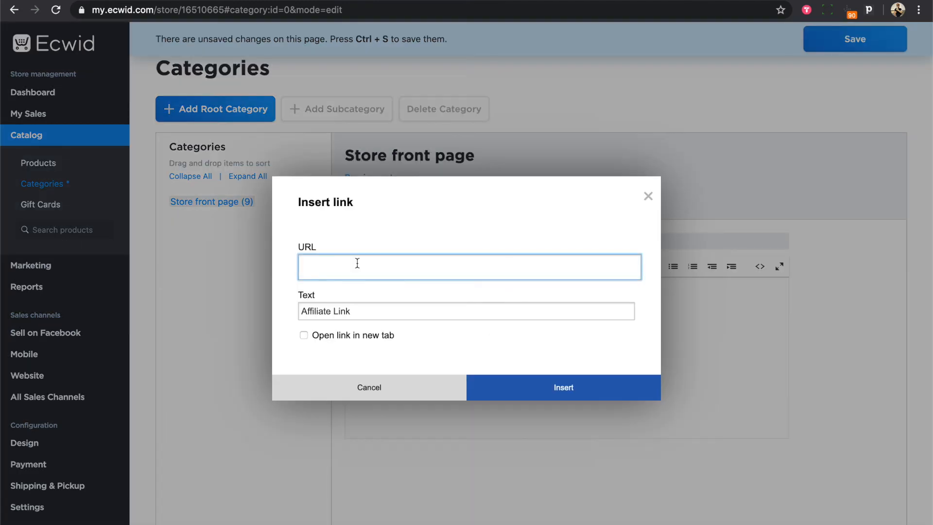
{"action": "key", "text": "super+v"}
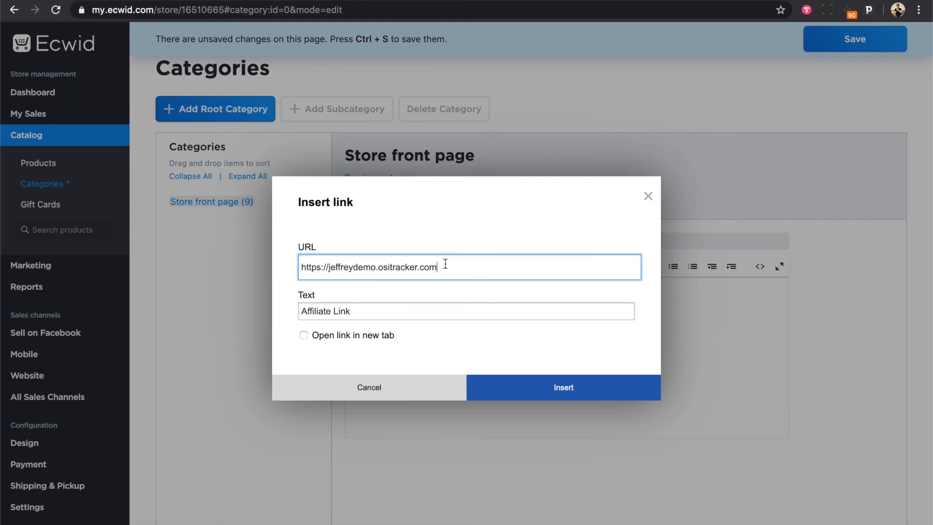
{"action": "left_click", "coordinate": [304, 335]}
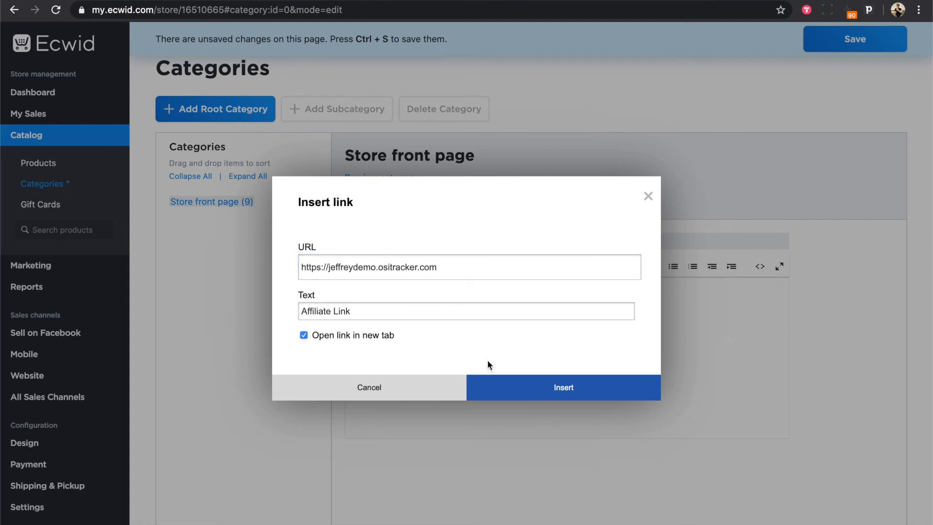
{"action": "left_click", "coordinate": [536, 385]}
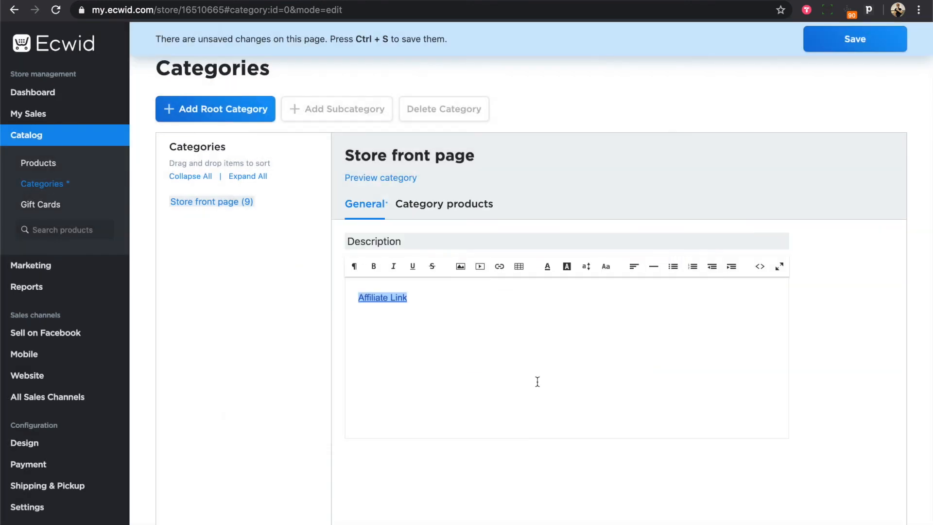
{"action": "left_click", "coordinate": [858, 38]}
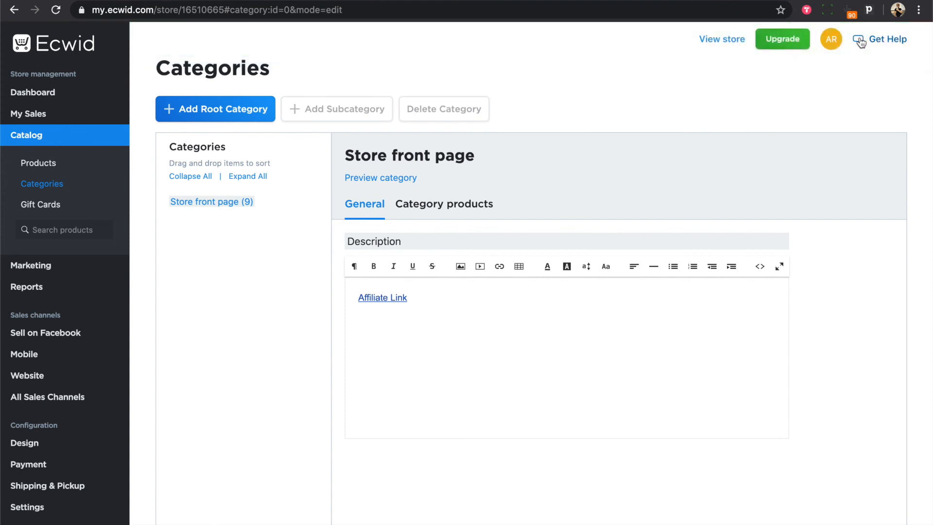
View the live store and look through its storefront page for the affiliate link.
{"action": "left_click", "coordinate": [722, 40]}
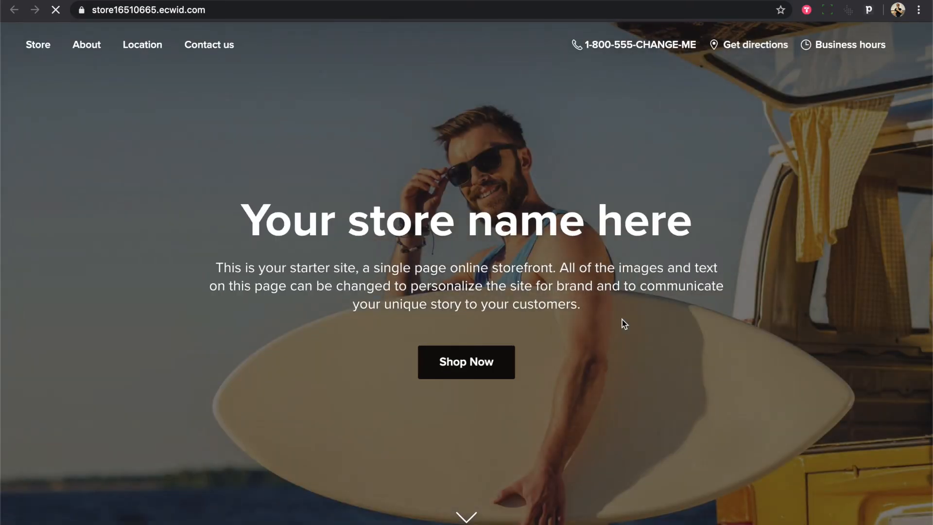
{"action": "scroll", "coordinate": [625, 322], "scroll_direction": "down", "scroll_amount": 8}
{"action": "scroll", "coordinate": [626, 321], "scroll_direction": "down", "scroll_amount": 3}
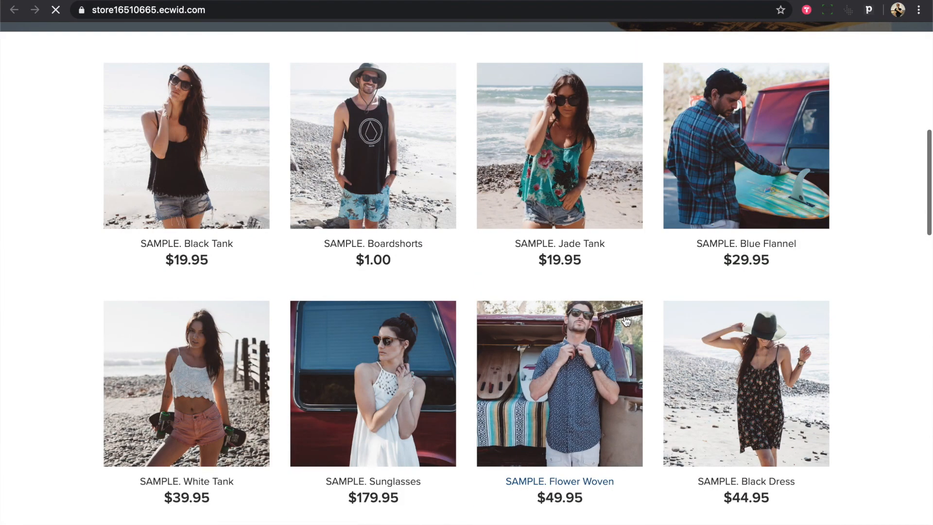
{"action": "scroll", "coordinate": [626, 321], "scroll_direction": "up", "scroll_amount": 3}
{"action": "left_click", "coordinate": [465, 103]}
{"action": "scroll", "coordinate": [465, 103], "scroll_direction": "down", "scroll_amount": 10}
{"action": "scroll", "coordinate": [462, 119], "scroll_direction": "down", "scroll_amount": 1}
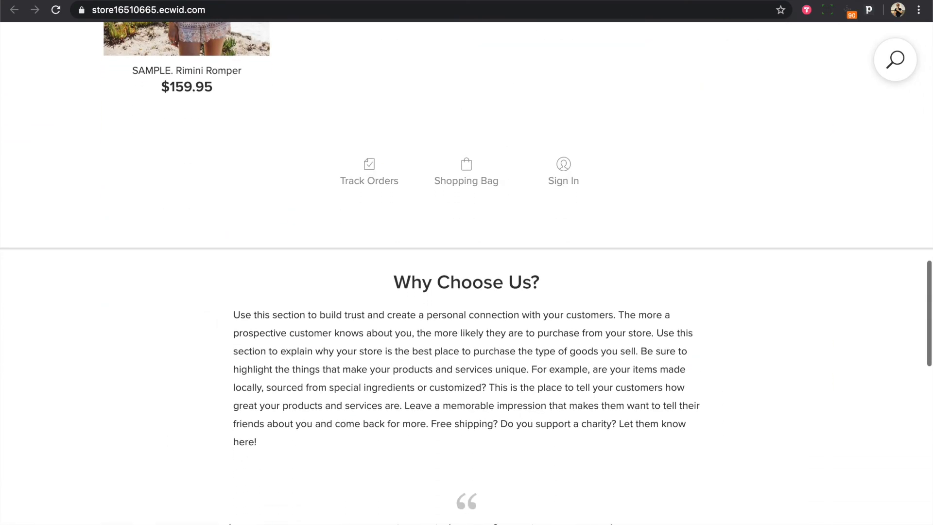
{"action": "left_click", "coordinate": [609, 0]}
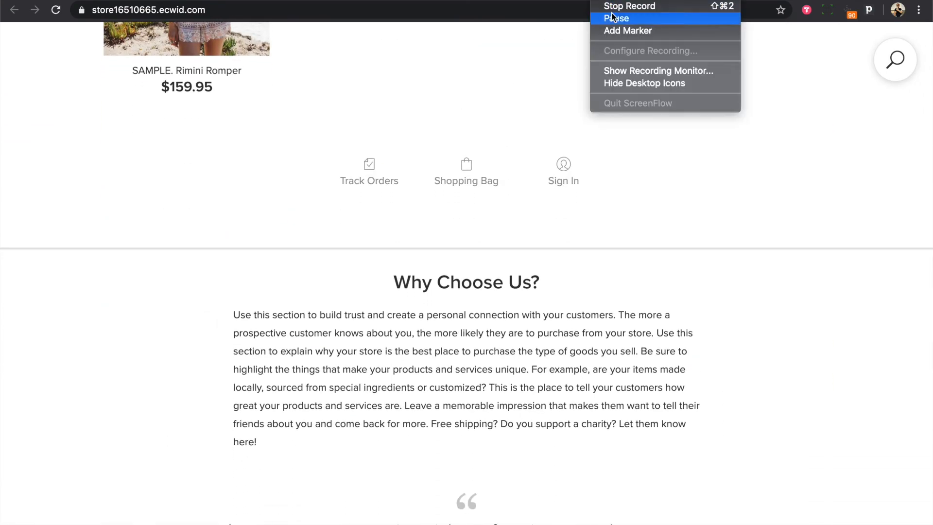
{"action": "left_click", "coordinate": [616, 18]}
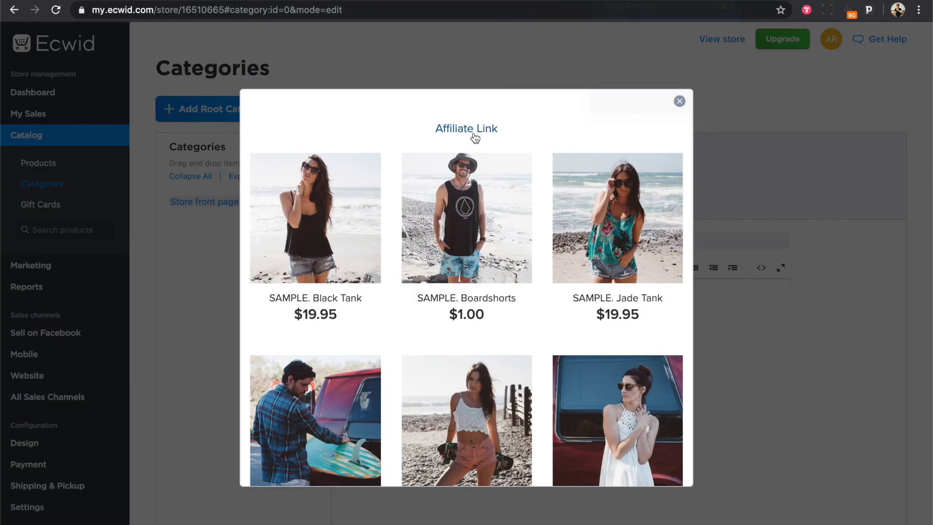